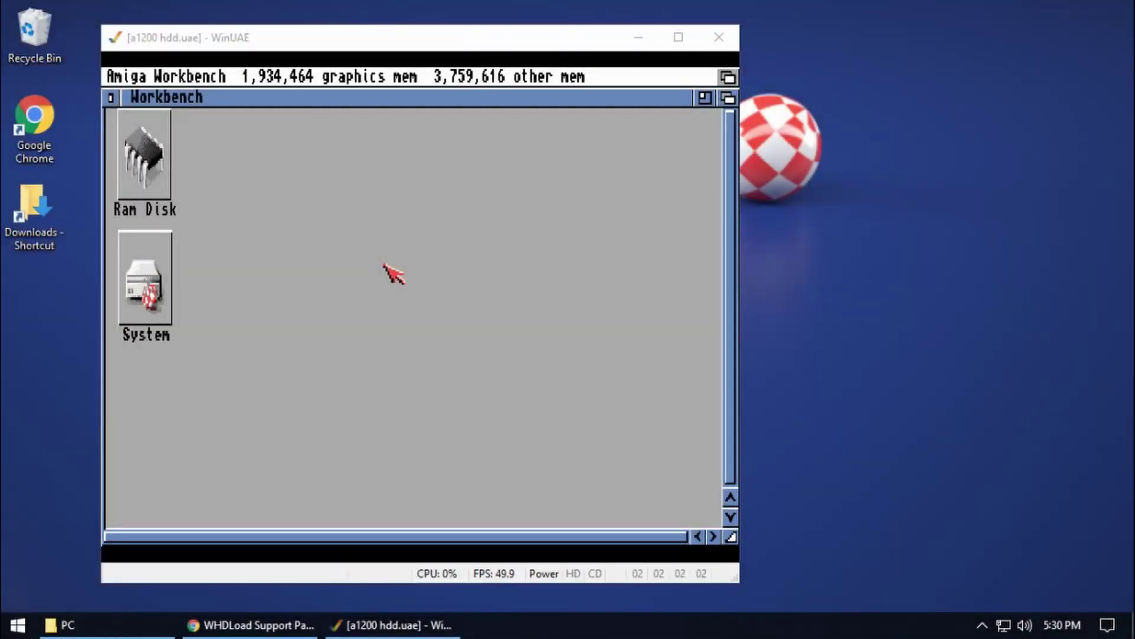
Capture the mouse into the Amiga Workbench running the a1200 hdd.uae configuration.
click(401, 320)
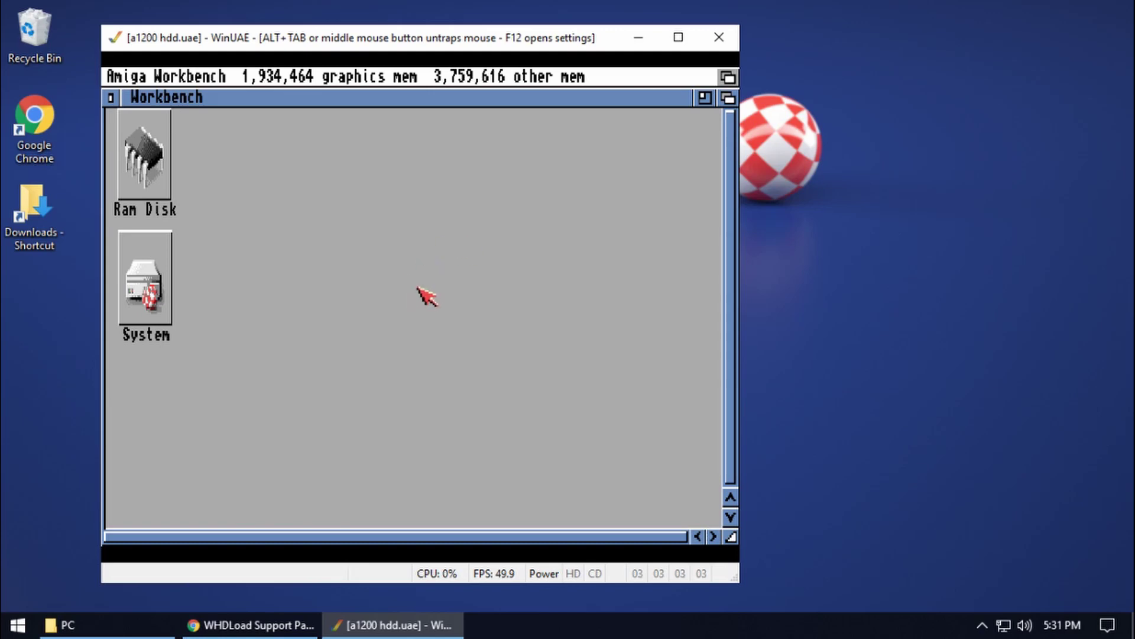
Load the Update40to43 disk image into floppy drive DF0 and return to Workbench.
key(F12)
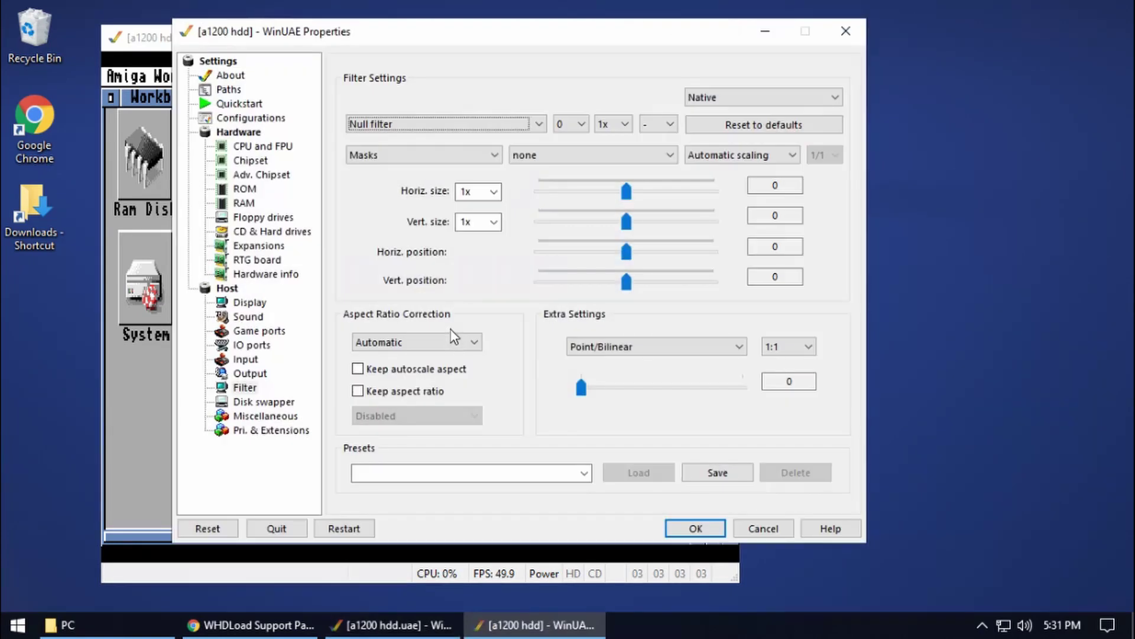
click(273, 217)
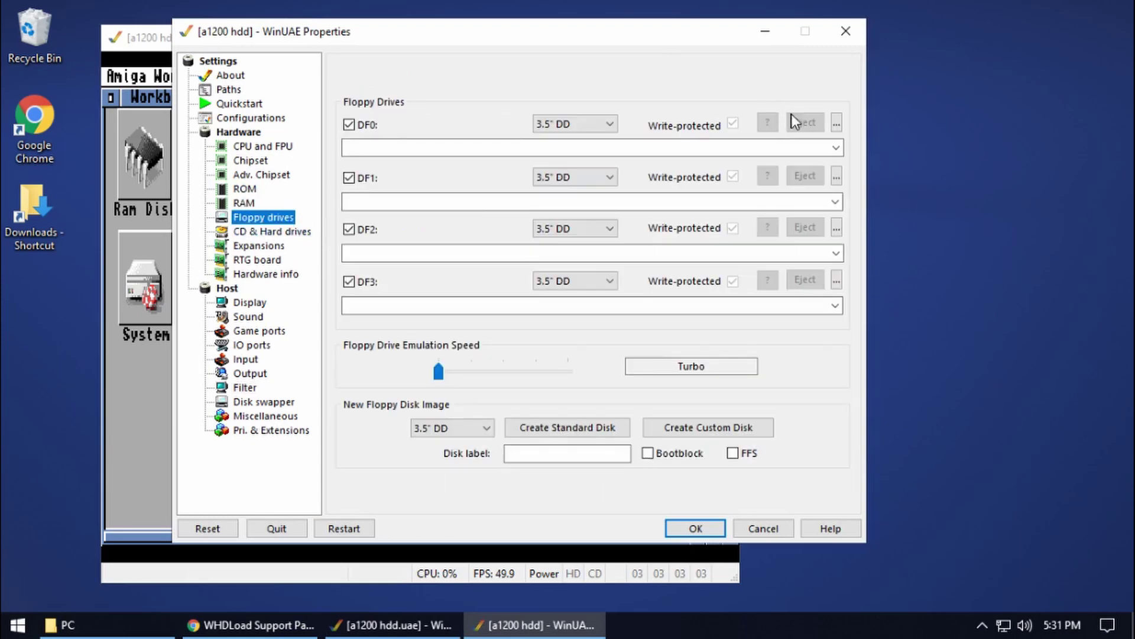
click(837, 122)
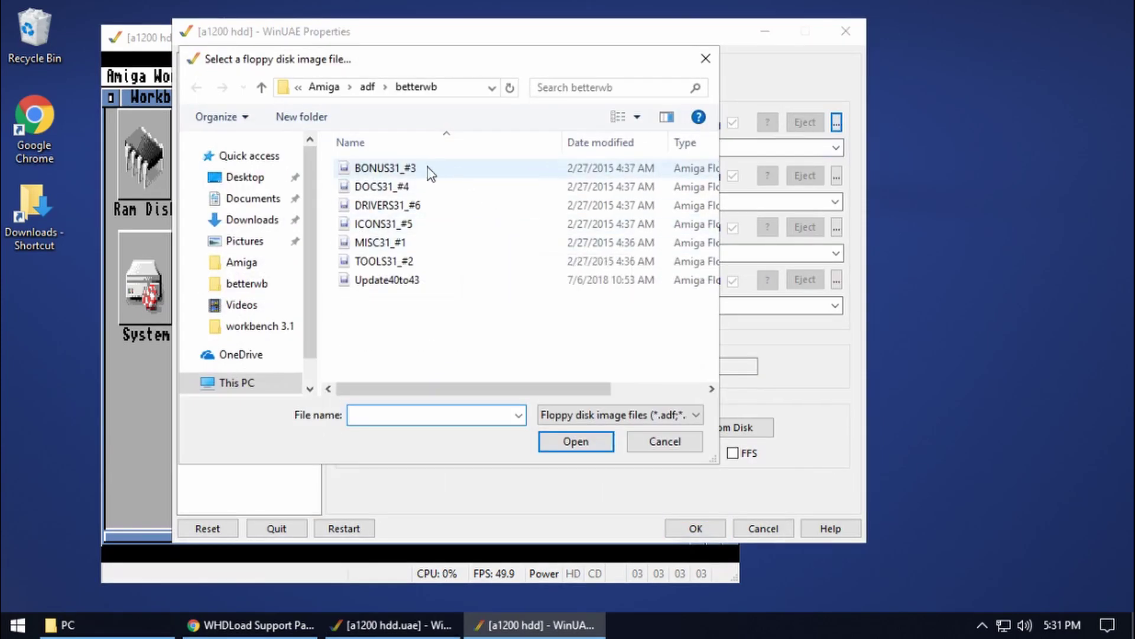
click(376, 288)
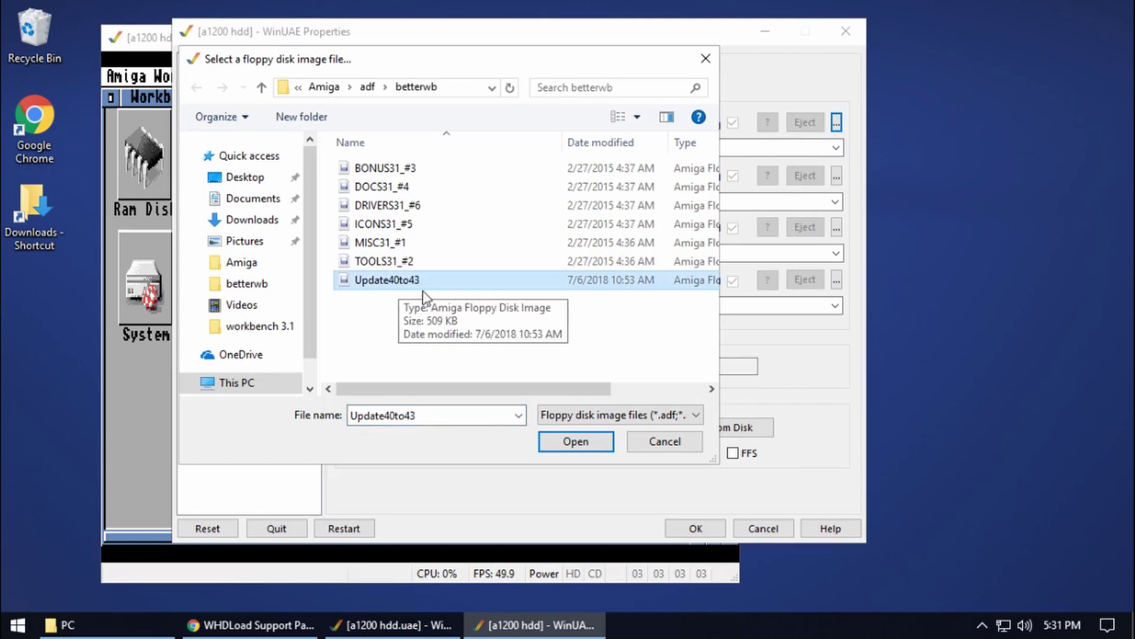
click(588, 443)
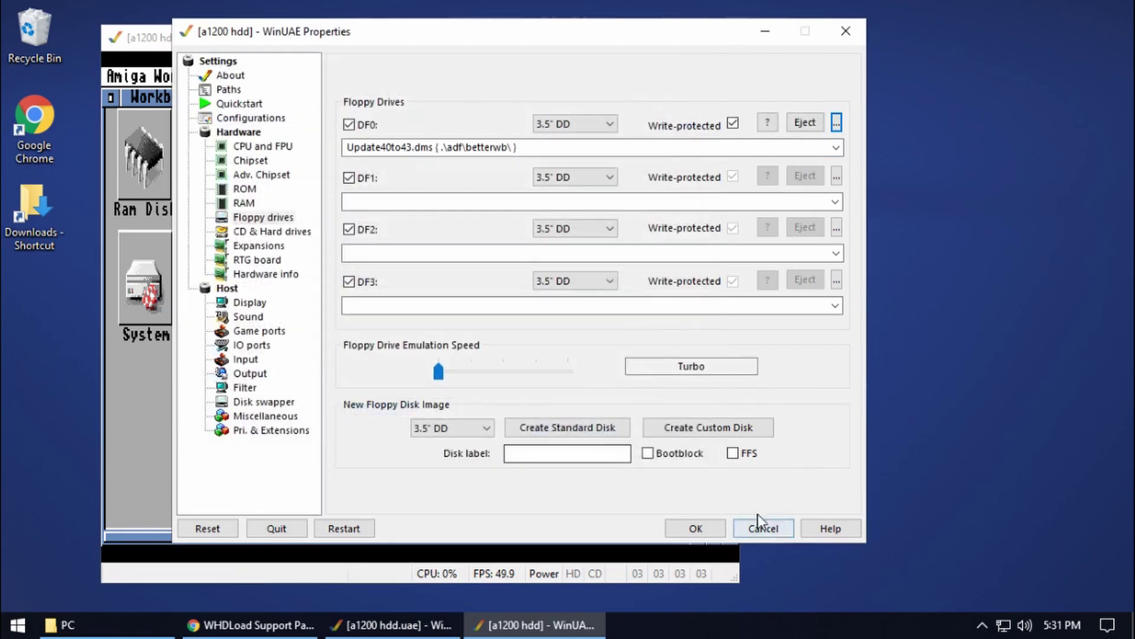
click(696, 528)
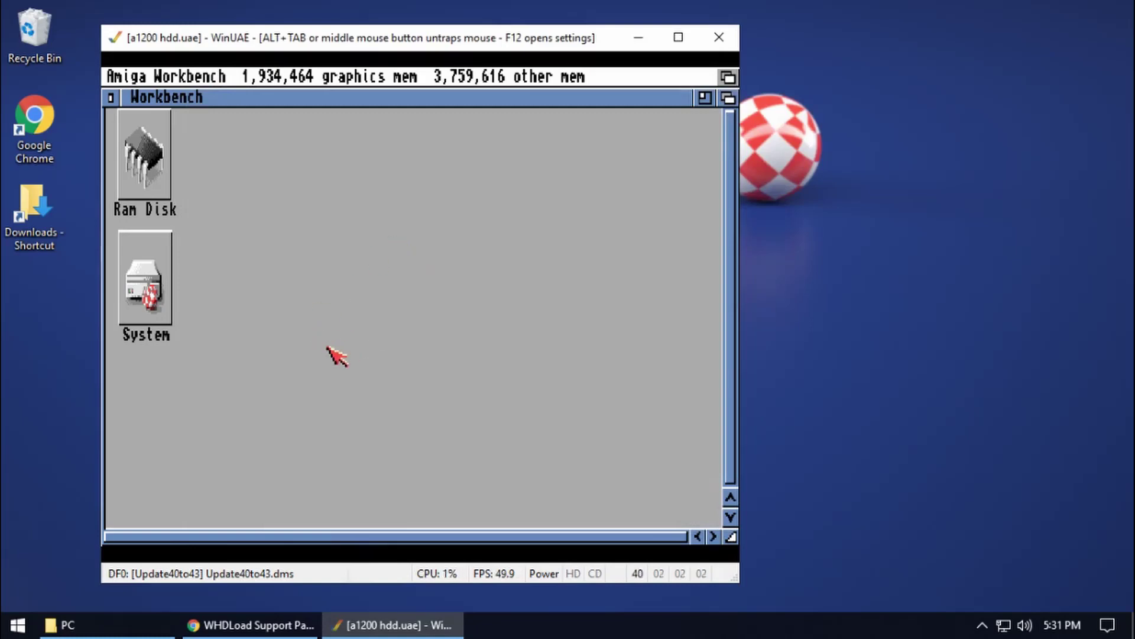
Run Update_BetterWB from the Update40to43 disk, then eject the floppy from DF0.
double_click(392, 275)
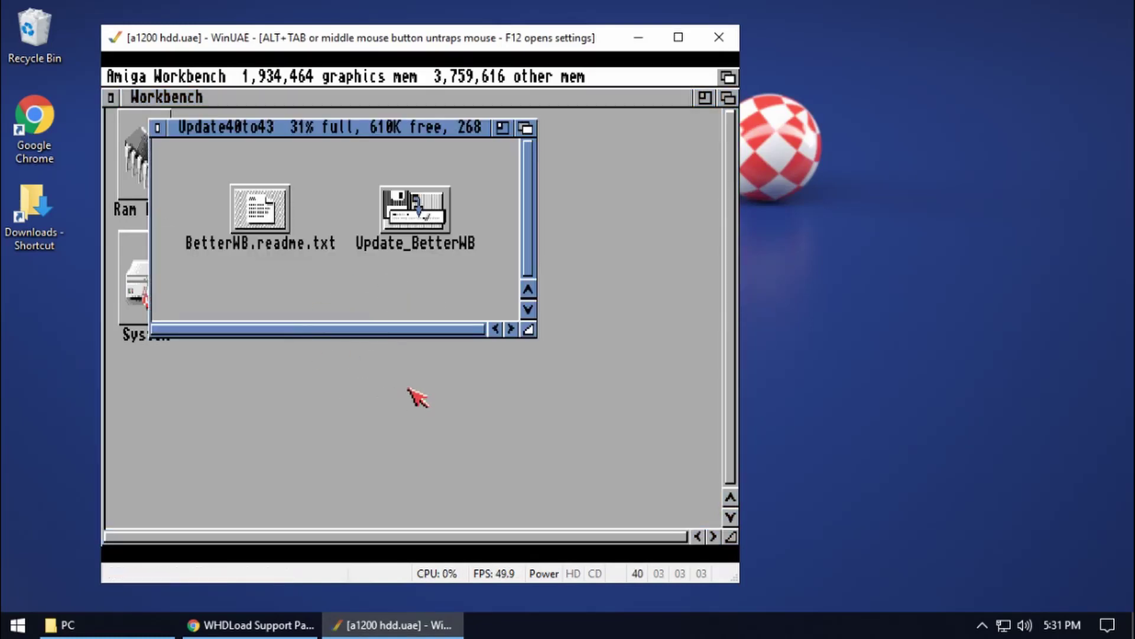
double_click(422, 214)
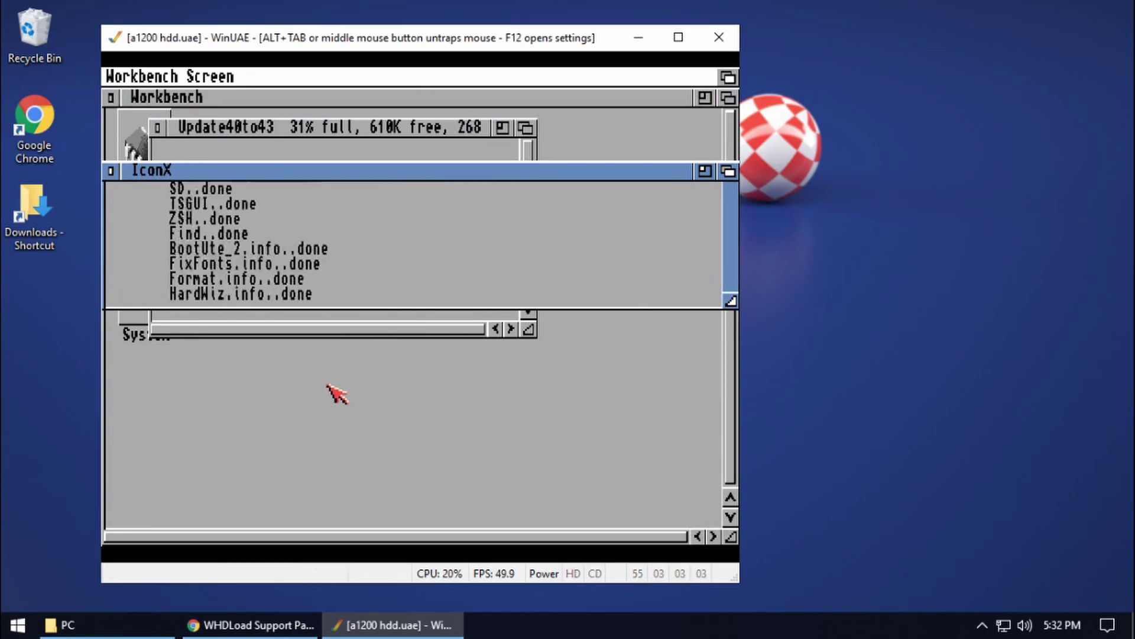
key(F12)
click(804, 122)
click(685, 527)
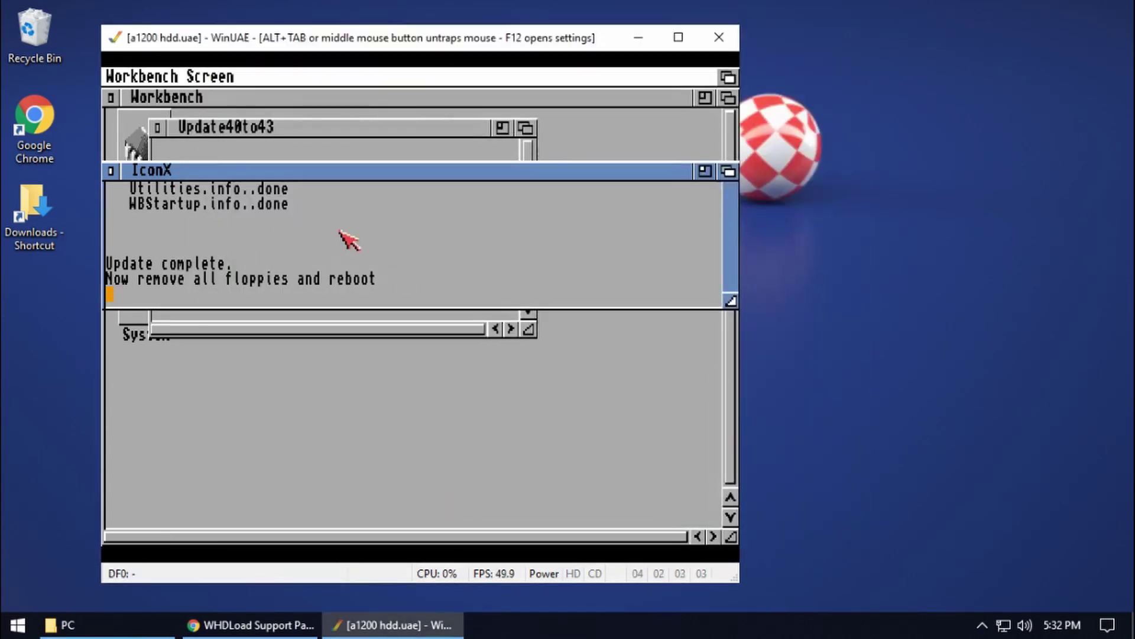
Reset the emulated Amiga so it reboots into the updated Workbench.
key(F12)
click(204, 527)
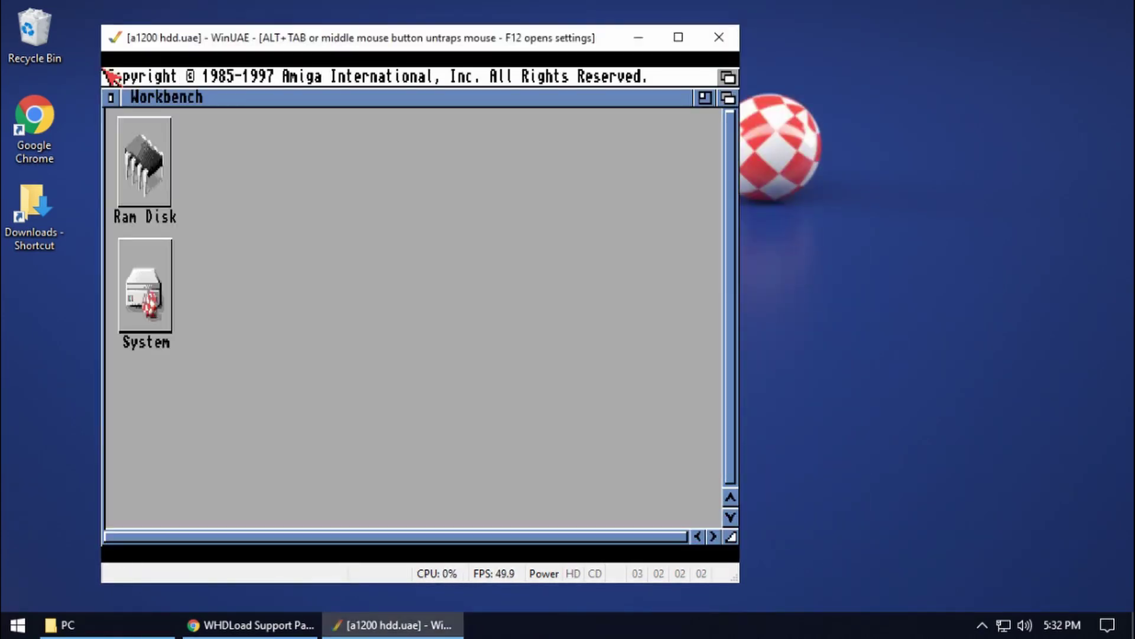
click(341, 216)
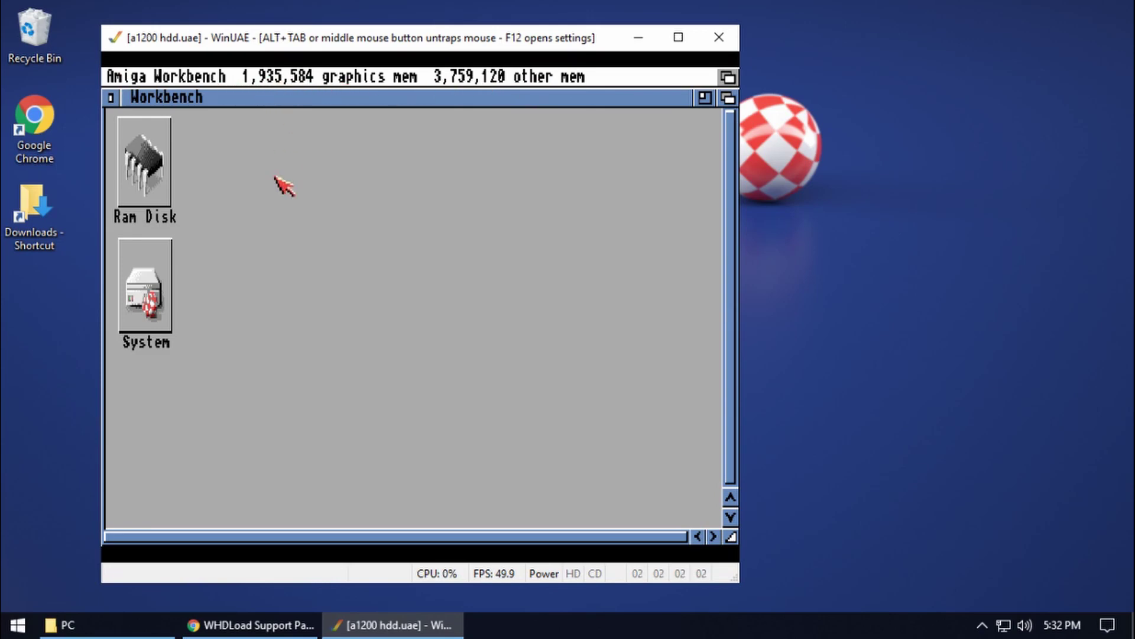
Raise the Display Filter extra setting from 0 to 1, then release the mouse to Windows.
key(F12)
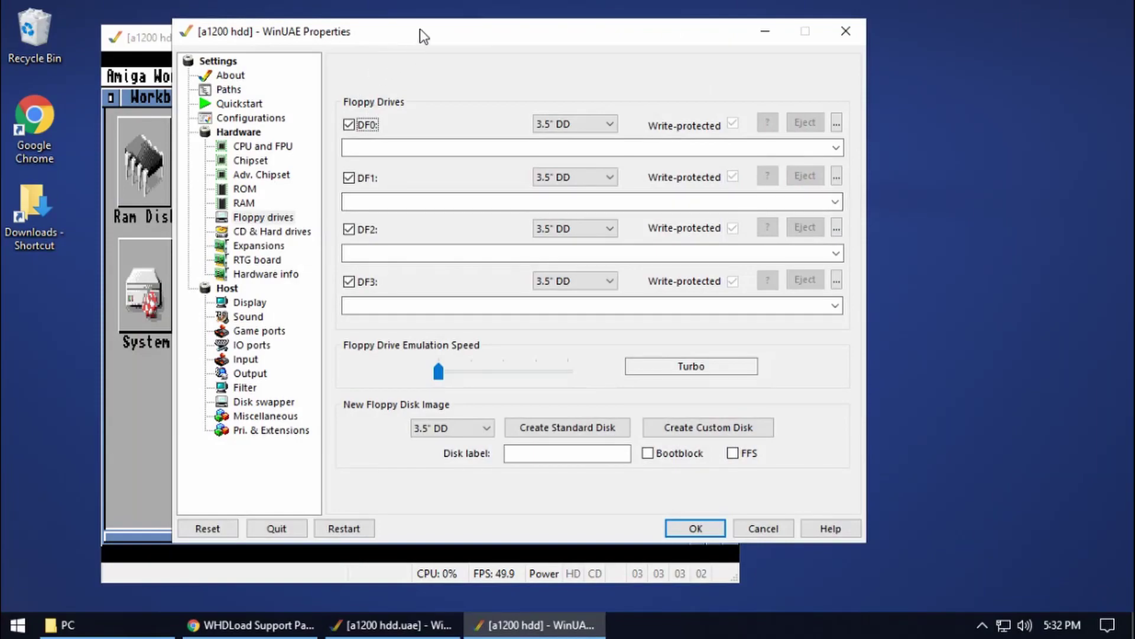
drag(420, 28, 548, 62)
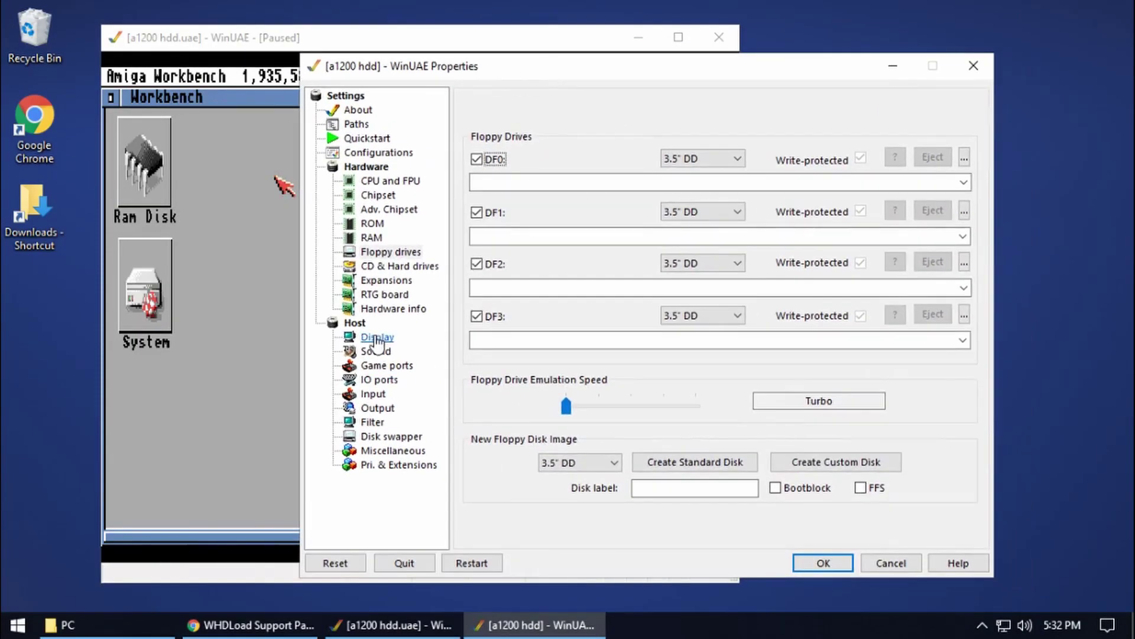
click(377, 339)
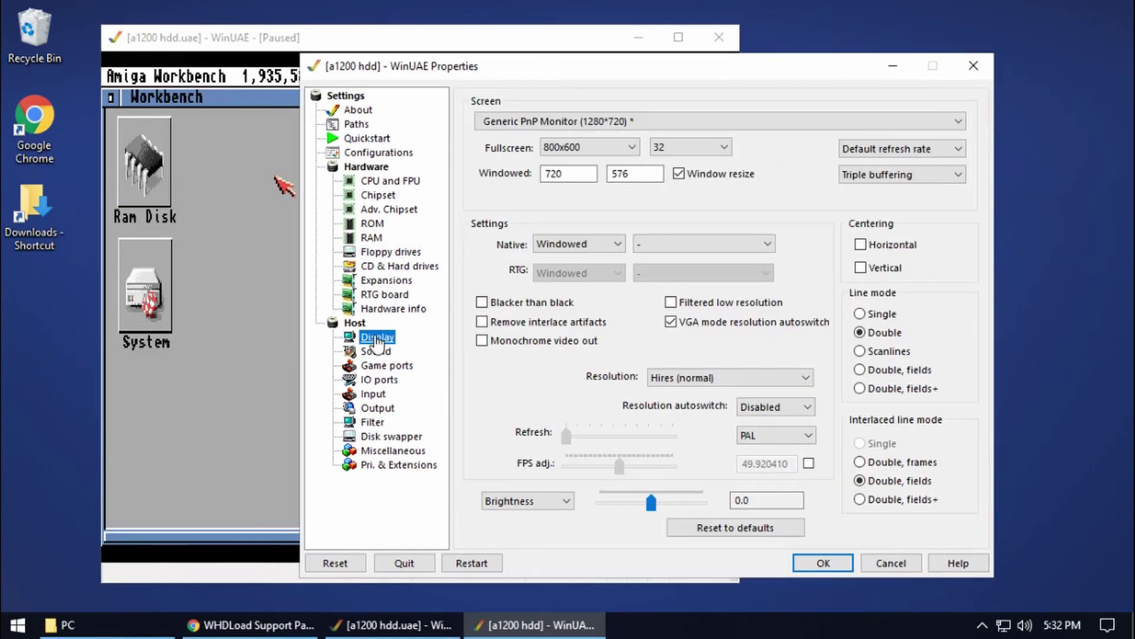
click(372, 422)
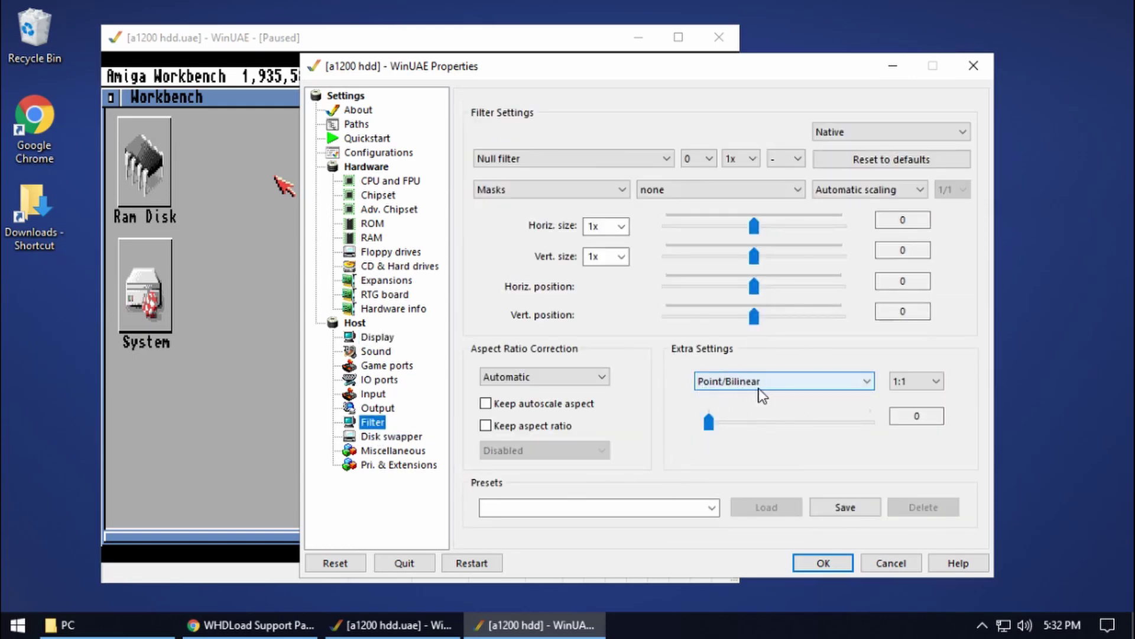
click(708, 422)
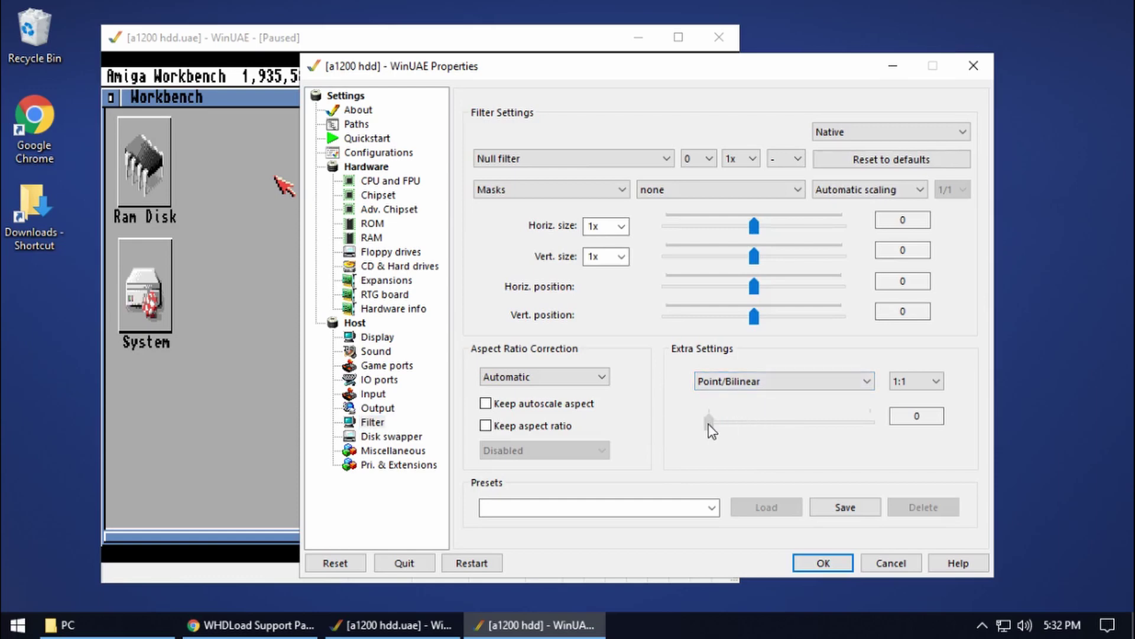
drag(709, 425, 922, 421)
drag(524, 69, 746, 60)
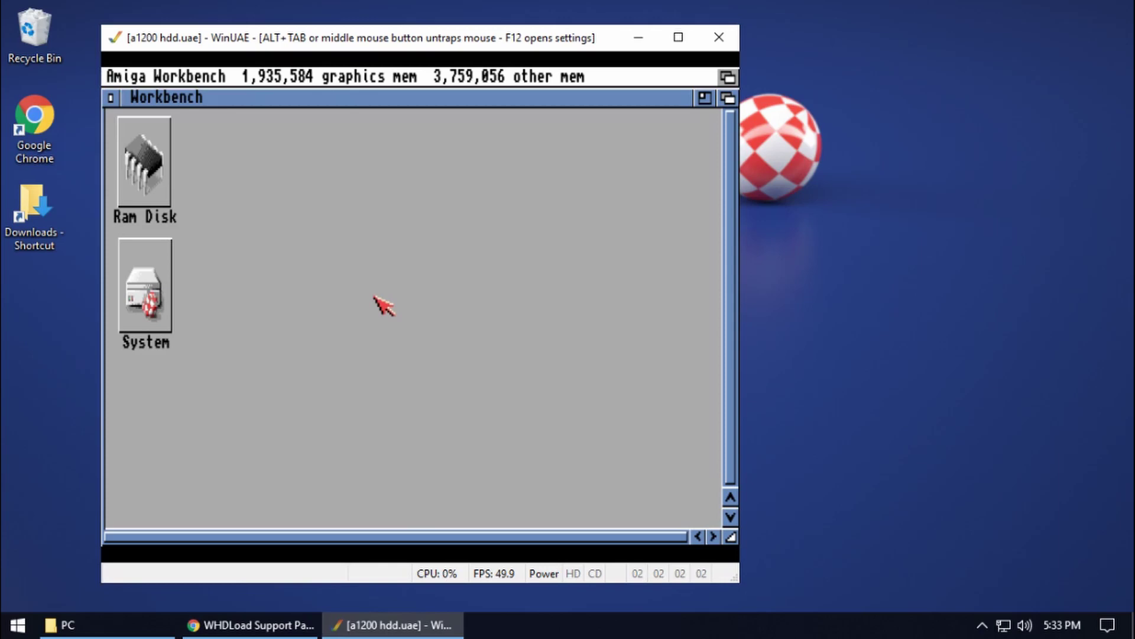
middle_click(483, 286)
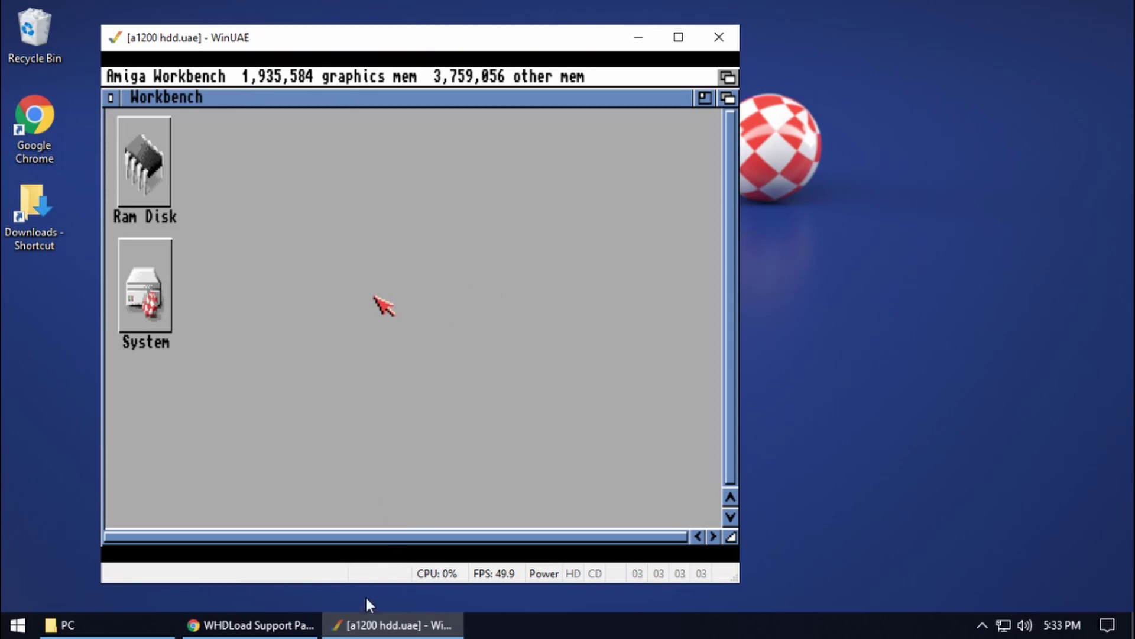
Bring the WHDLoad Support Page Chrome window forward and scroll through it.
mouse_move(237, 632)
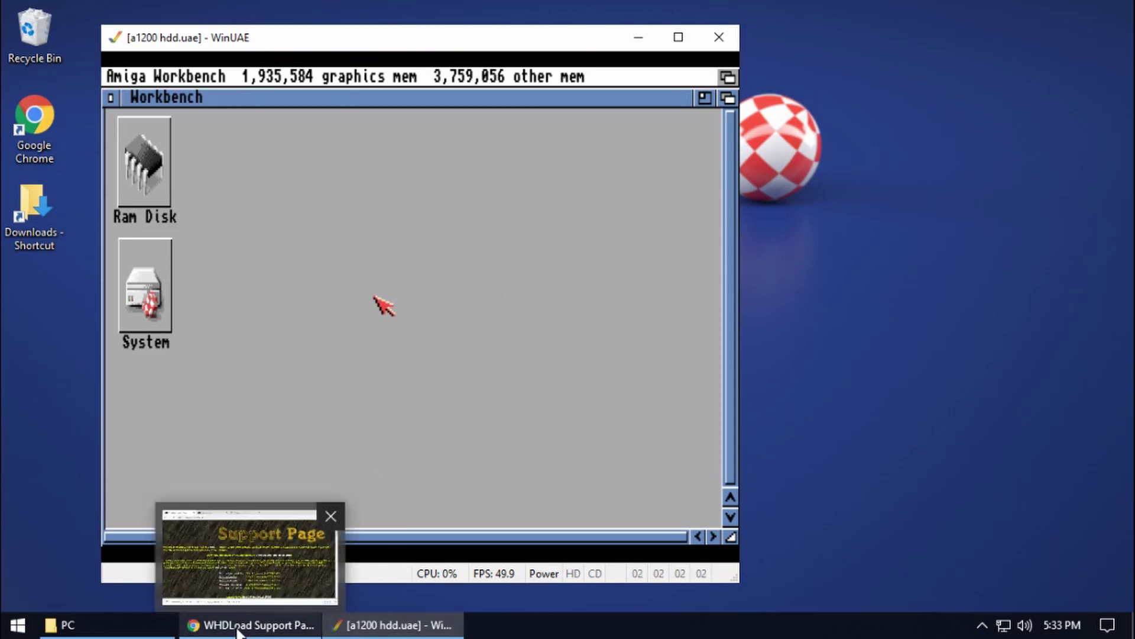
click(285, 627)
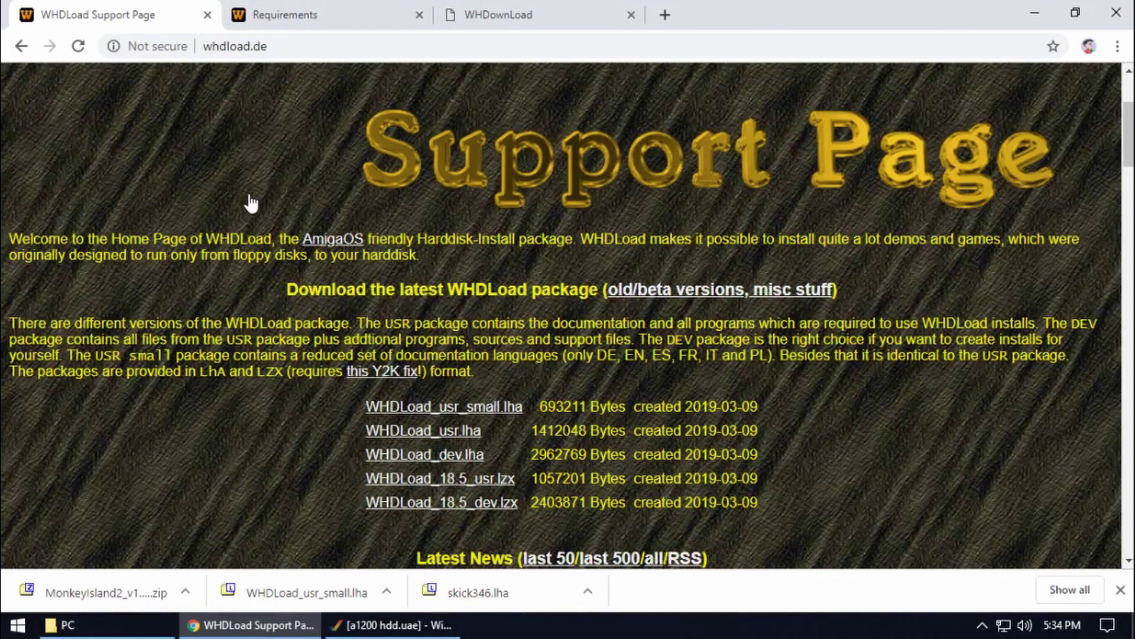
scroll(251, 202, up, 3)
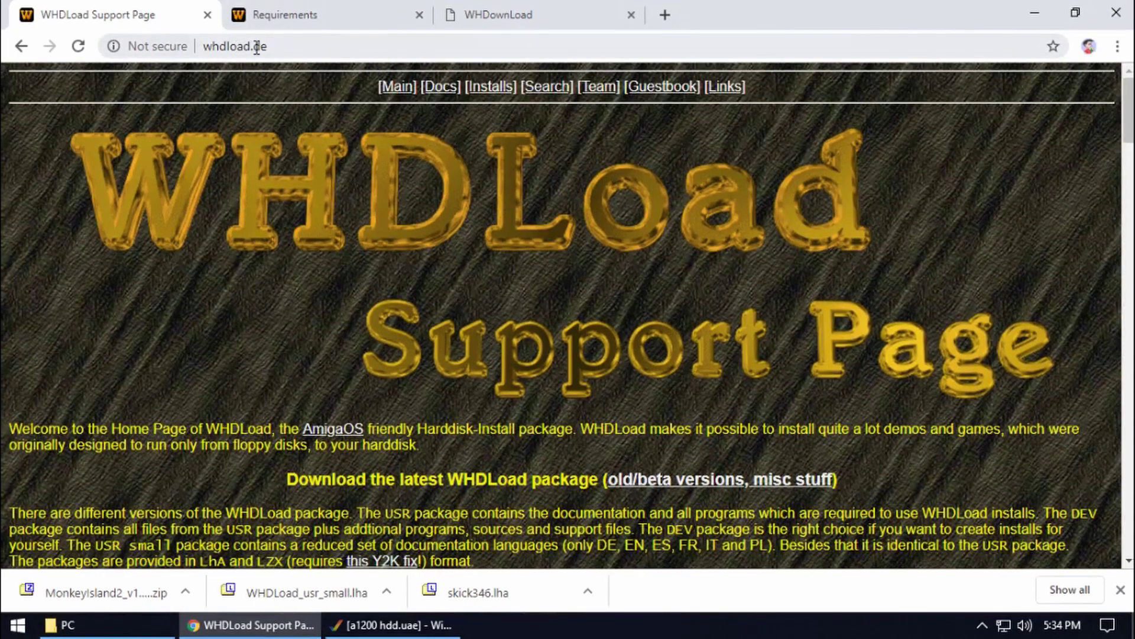
scroll(621, 331, down, 4)
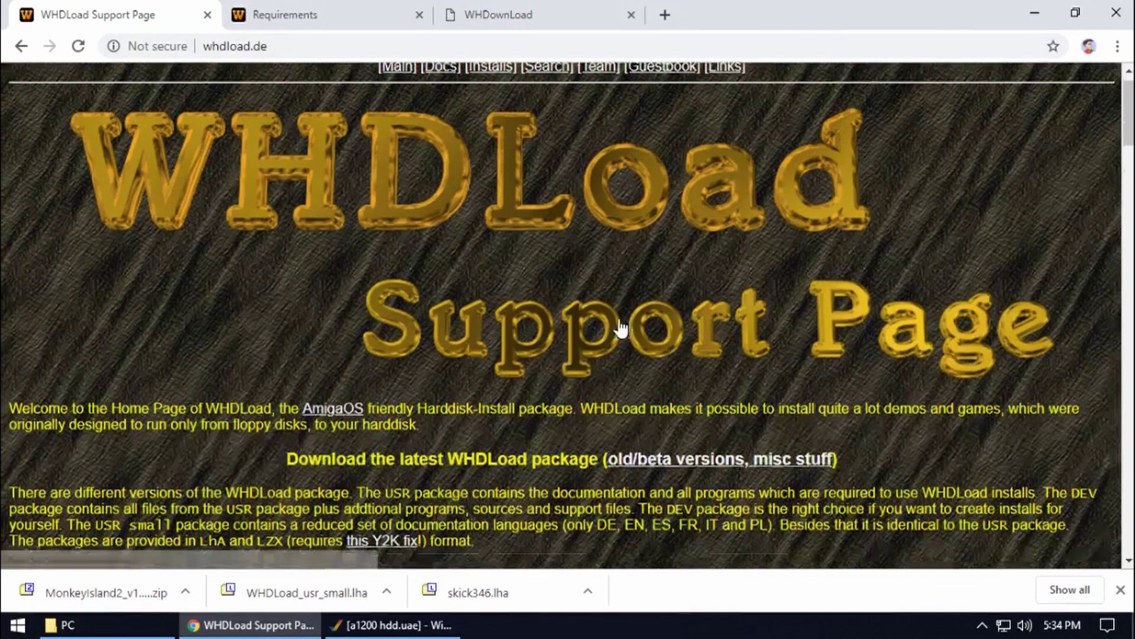
Open the downloaded WHDLoad_usr_small.lha package from the download bar.
scroll(455, 178, down, 1)
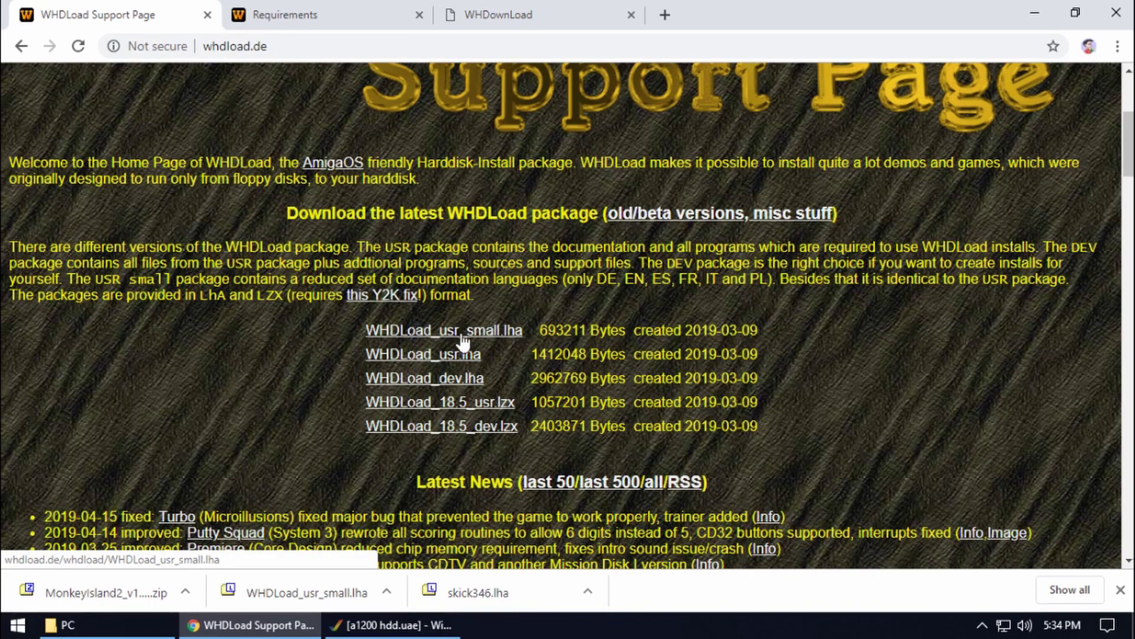
scroll(414, 414, down, 5)
scroll(236, 207, up, 7)
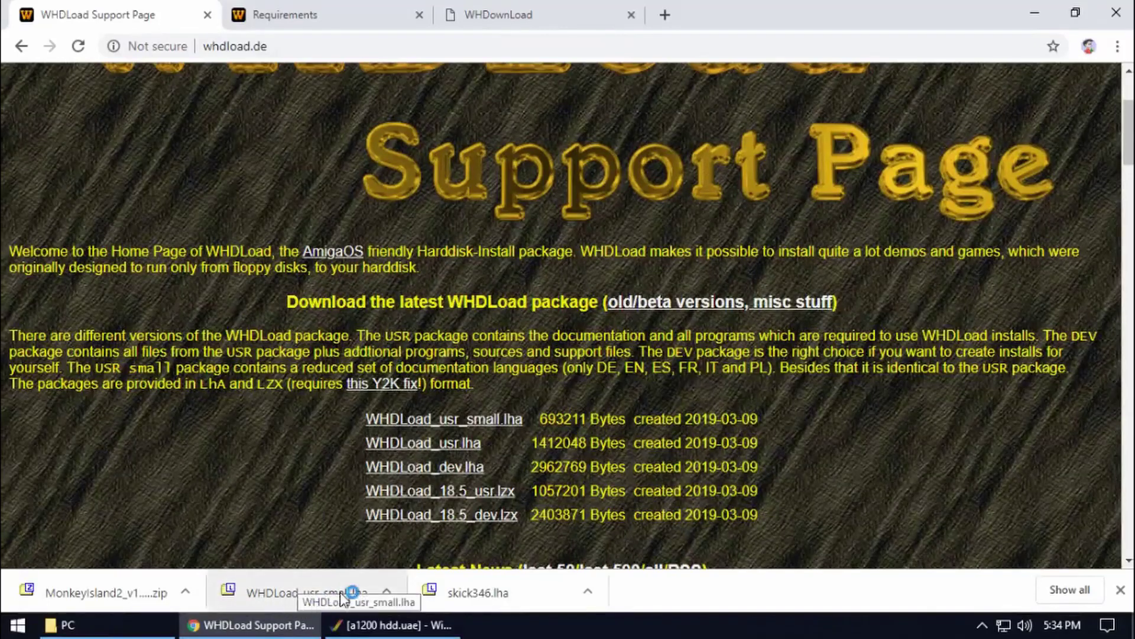
click(466, 583)
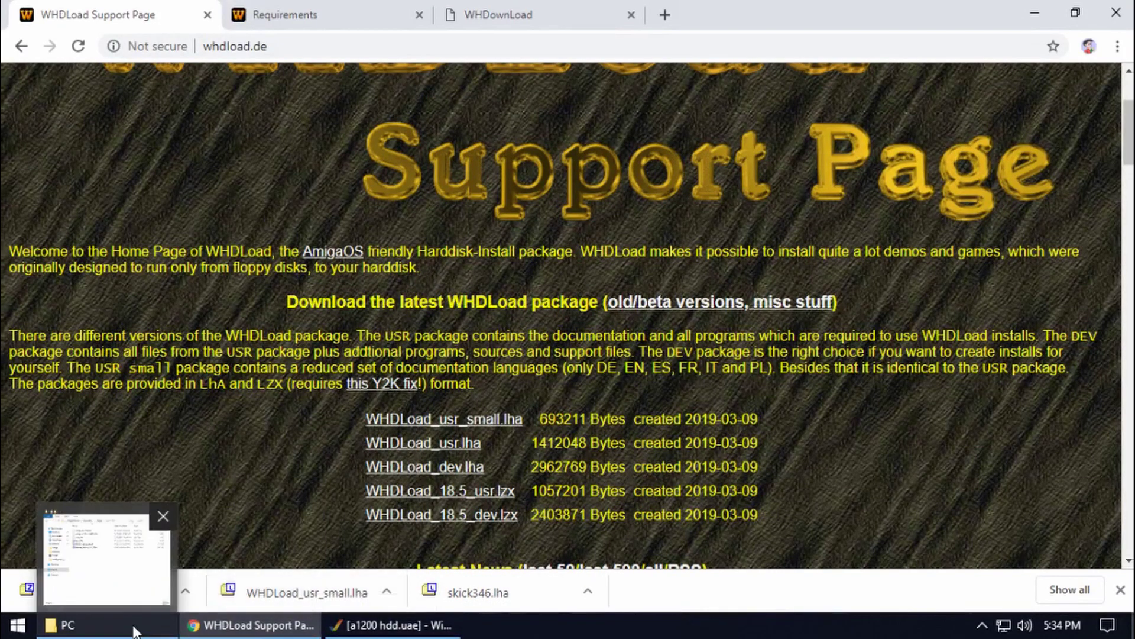
click(284, 15)
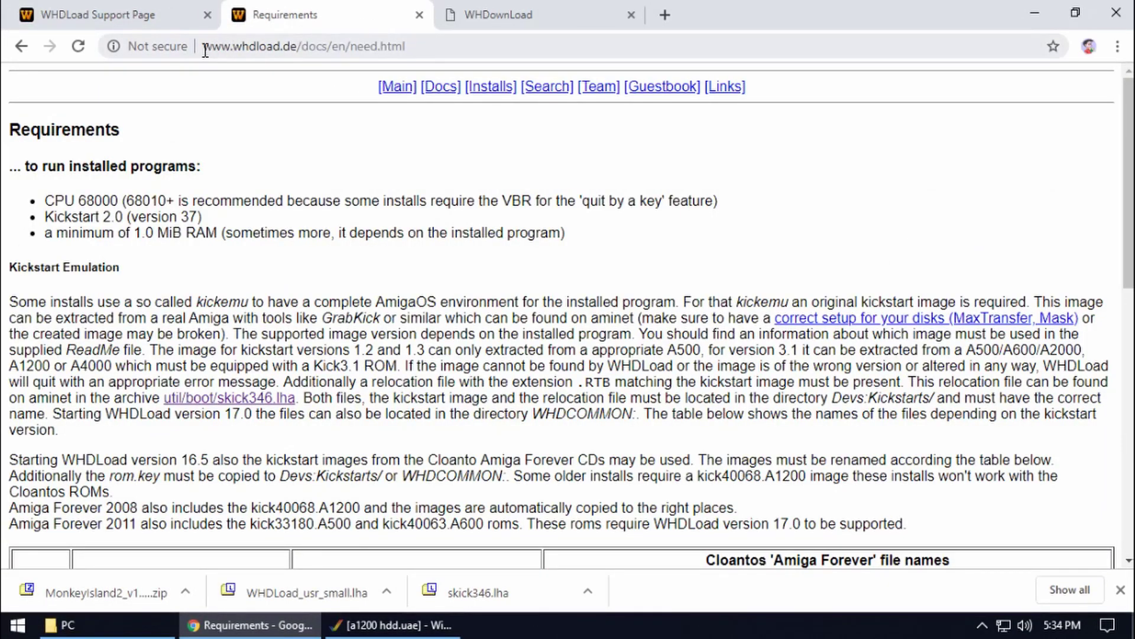
Select the Requirements page URL and scroll to the kickstart file-name table, e.g. kick40068.A1200.
drag(204, 46, 429, 51)
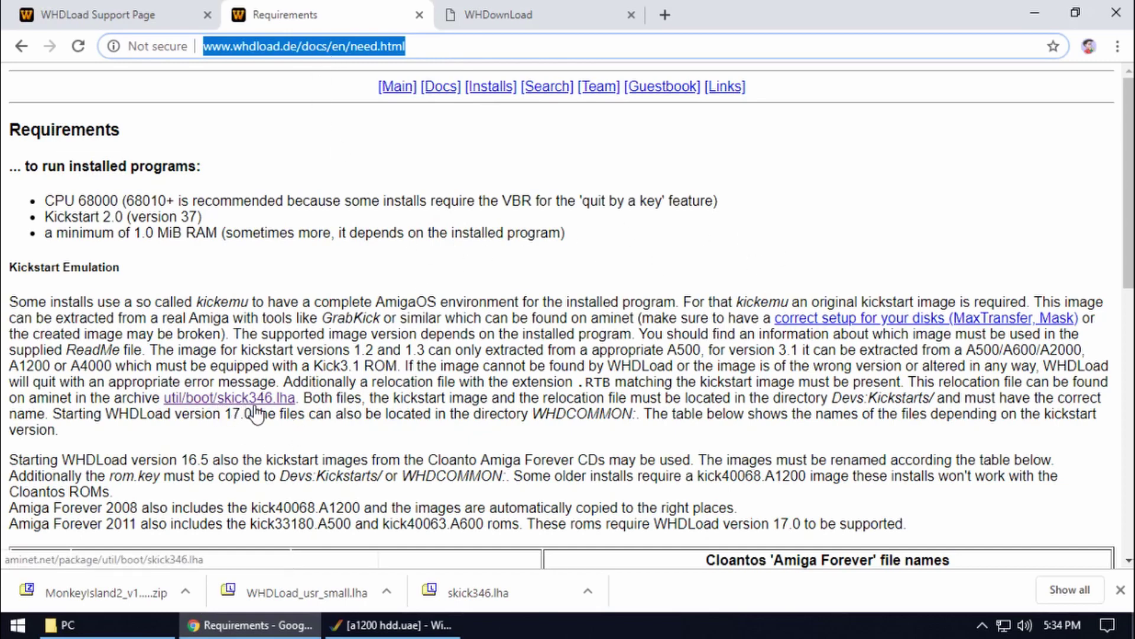
scroll(378, 343, down, 1)
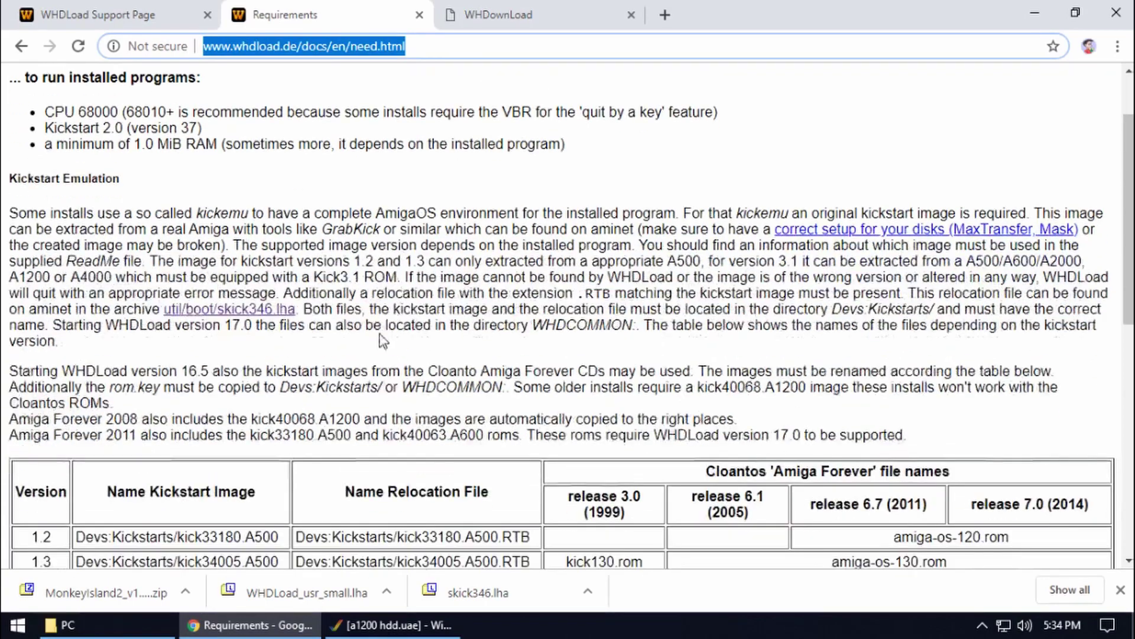
scroll(325, 240, down, 3)
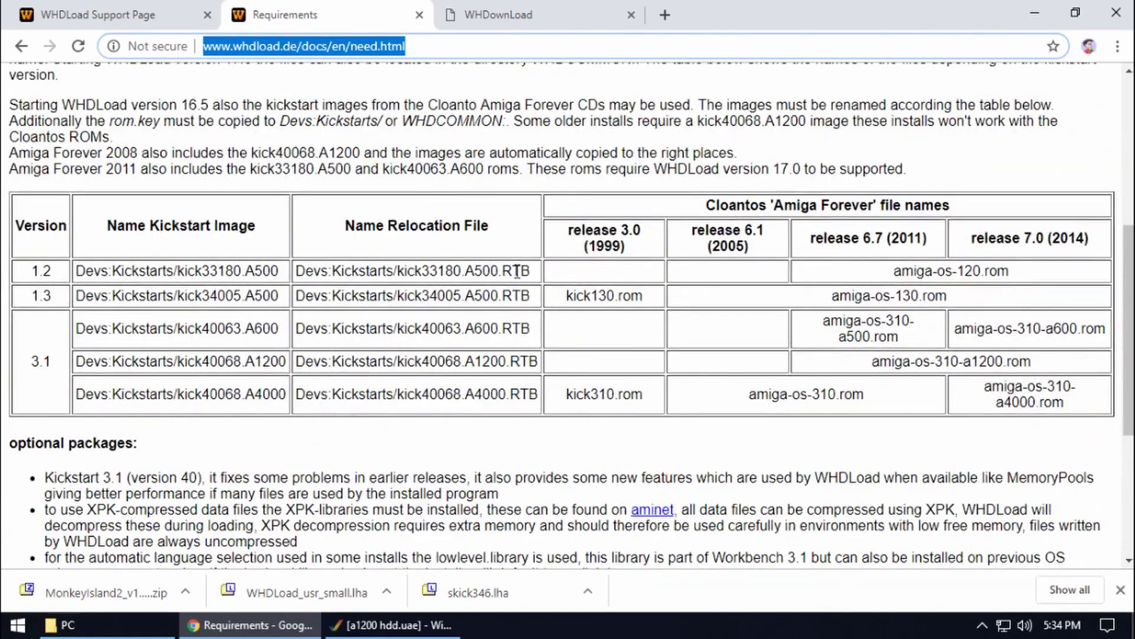
scroll(467, 392, up, 5)
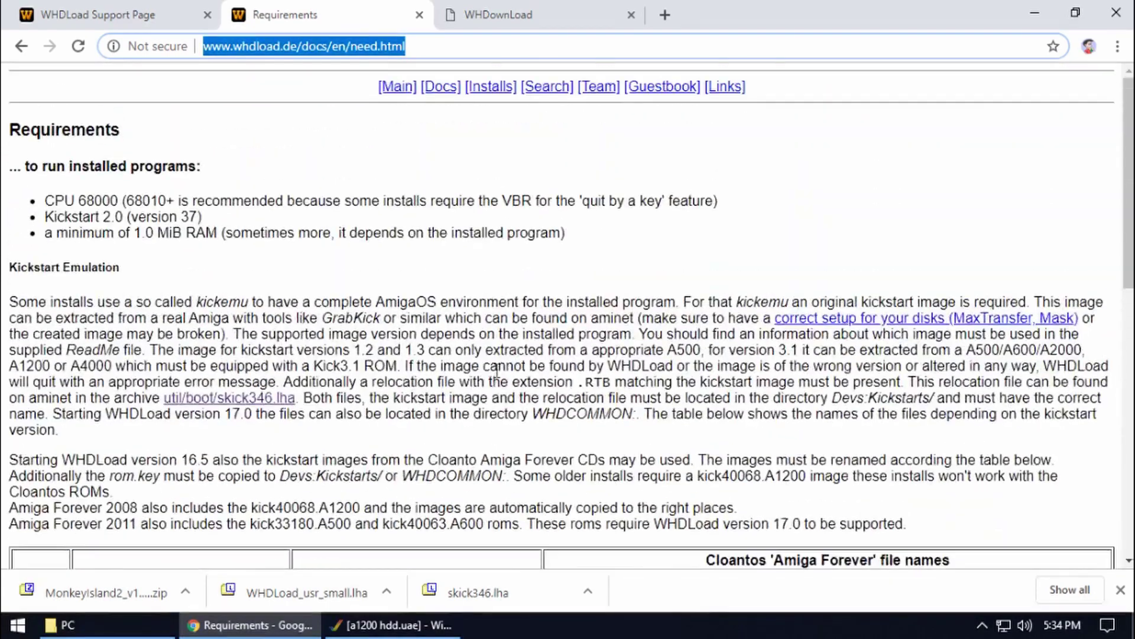
scroll(493, 370, down, 4)
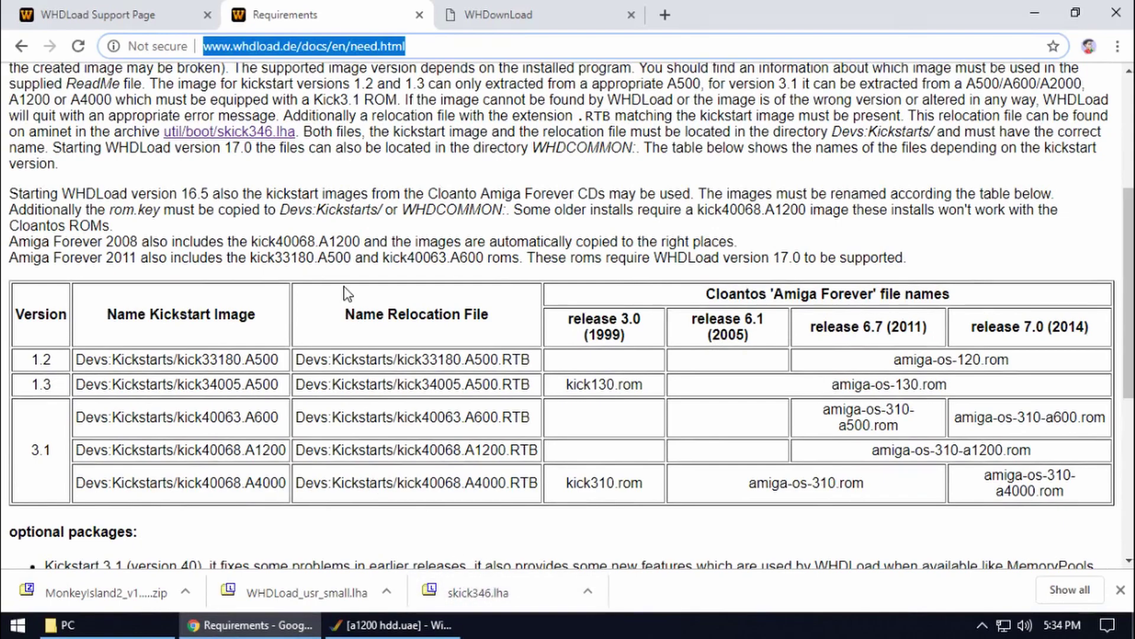
scroll(347, 291, up, 5)
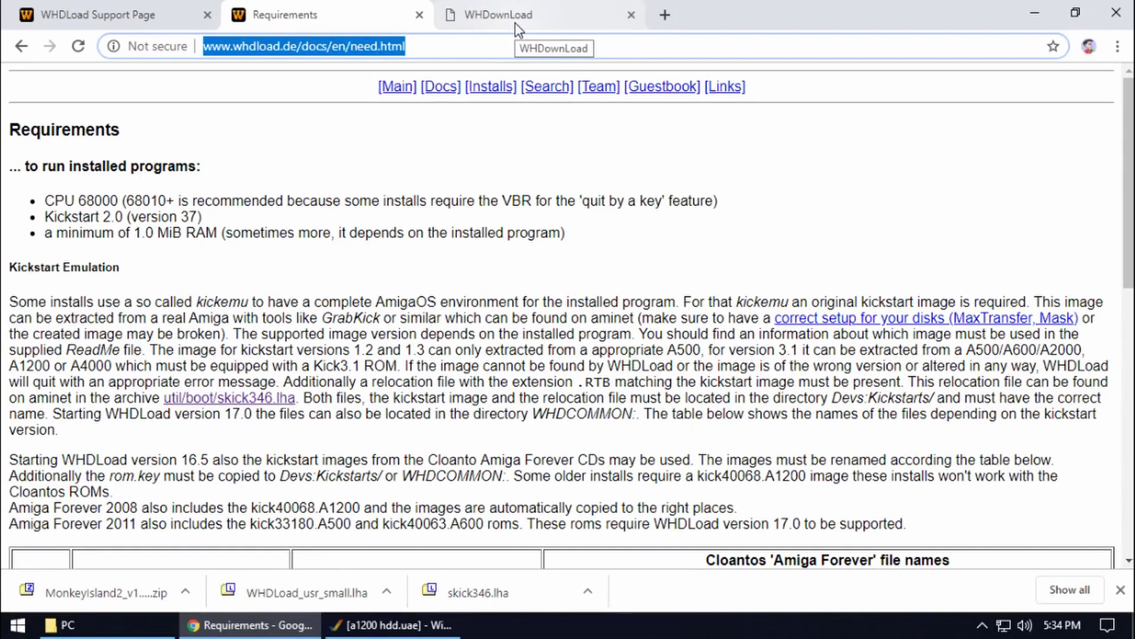
Scroll the WHDownLoad M games list down to the Monkey Island 2: LeChuck's Revenge rows.
click(516, 22)
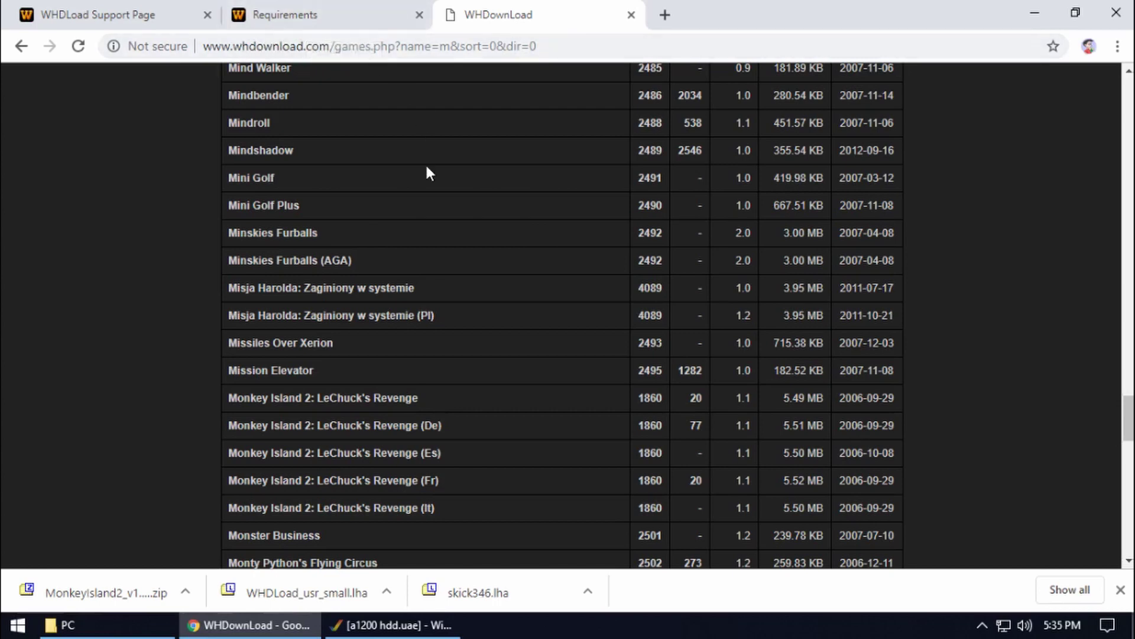
scroll(438, 189, up, 3)
scroll(438, 194, down, 6)
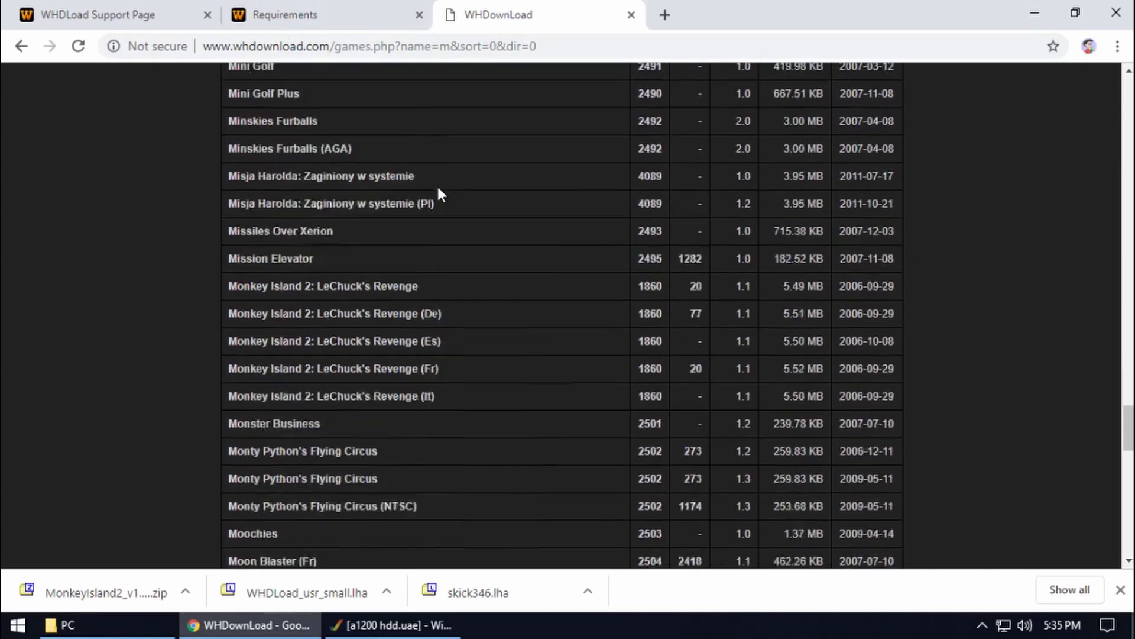
scroll(438, 194, up, 12)
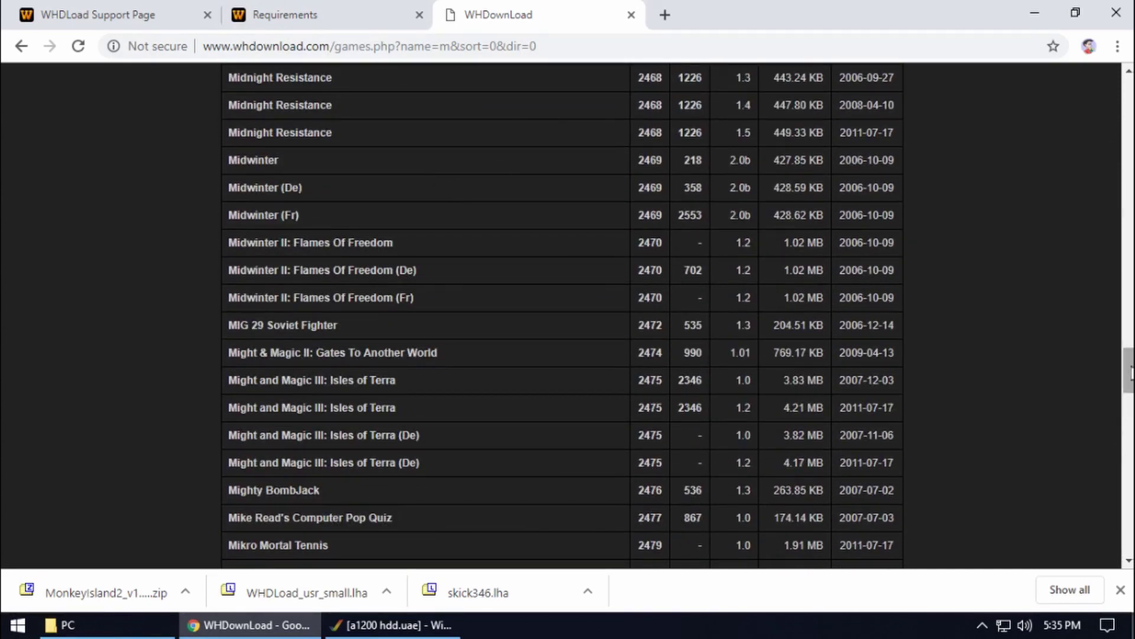
drag(1129, 375, 1128, 83)
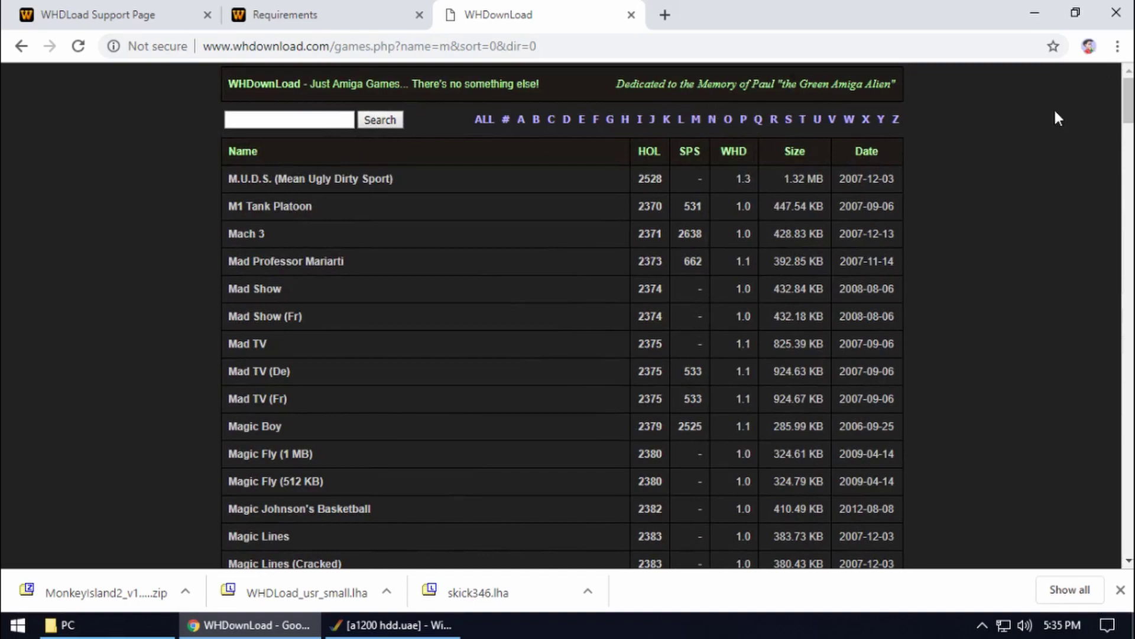
drag(1126, 99, 1116, 201)
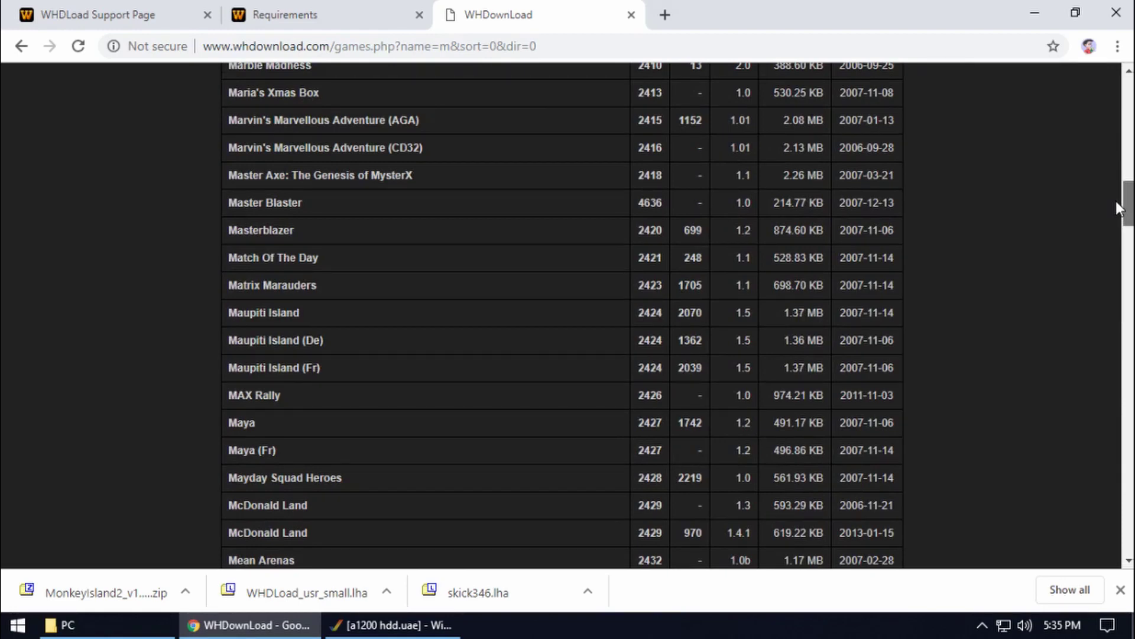
drag(1116, 201, 1076, 422)
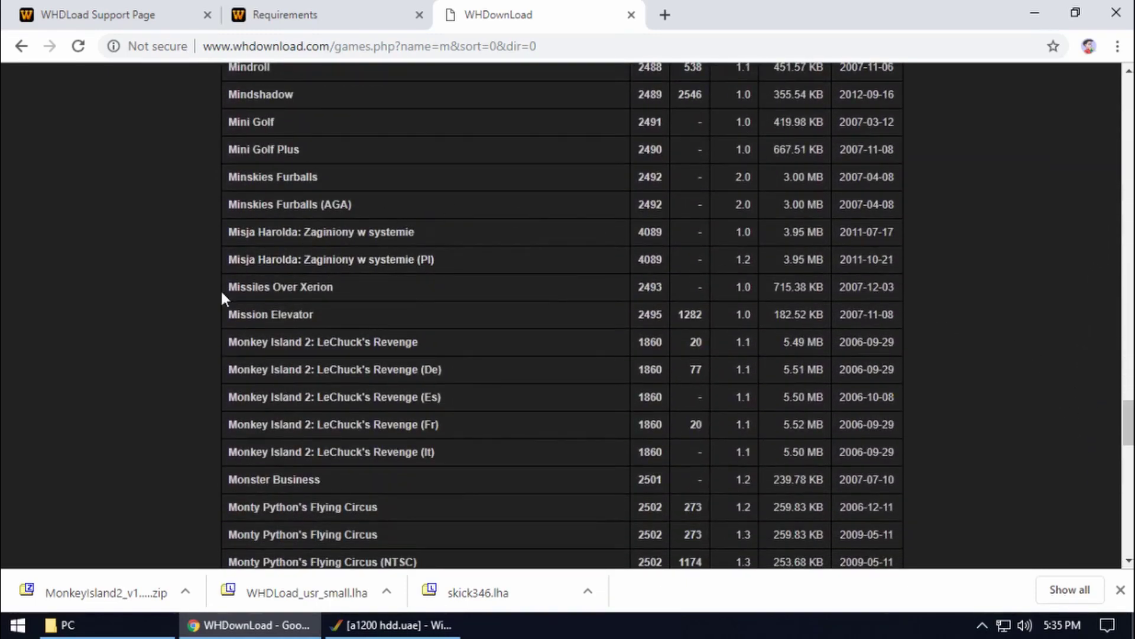